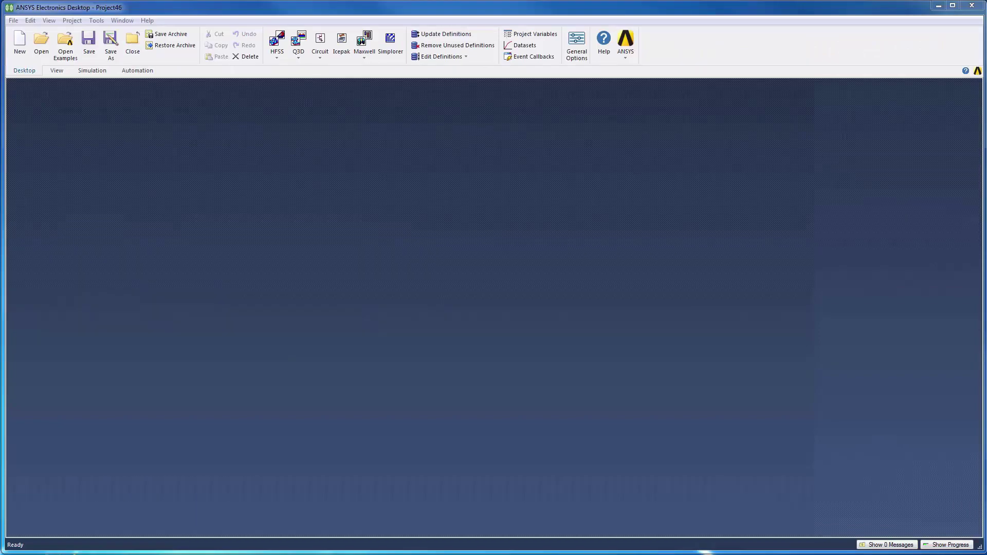
- Preview the example projects and Circuit design choices, then bring up General Options
click(66, 43)
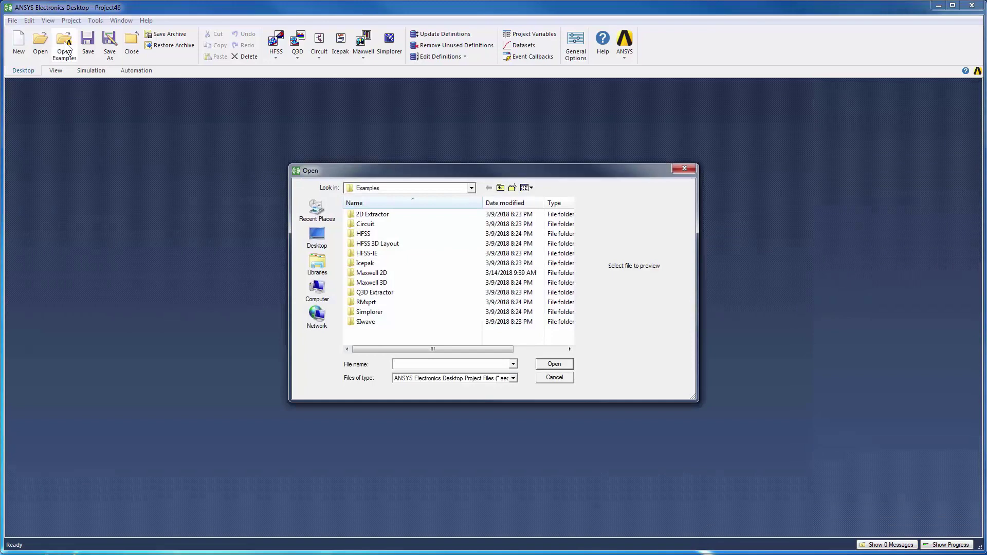
key(Escape)
click(279, 56)
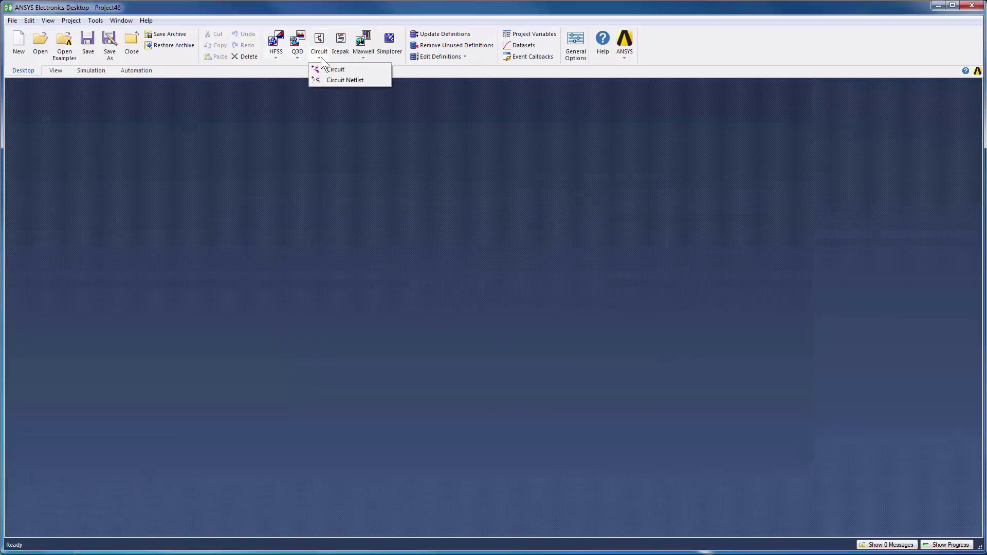
click(552, 42)
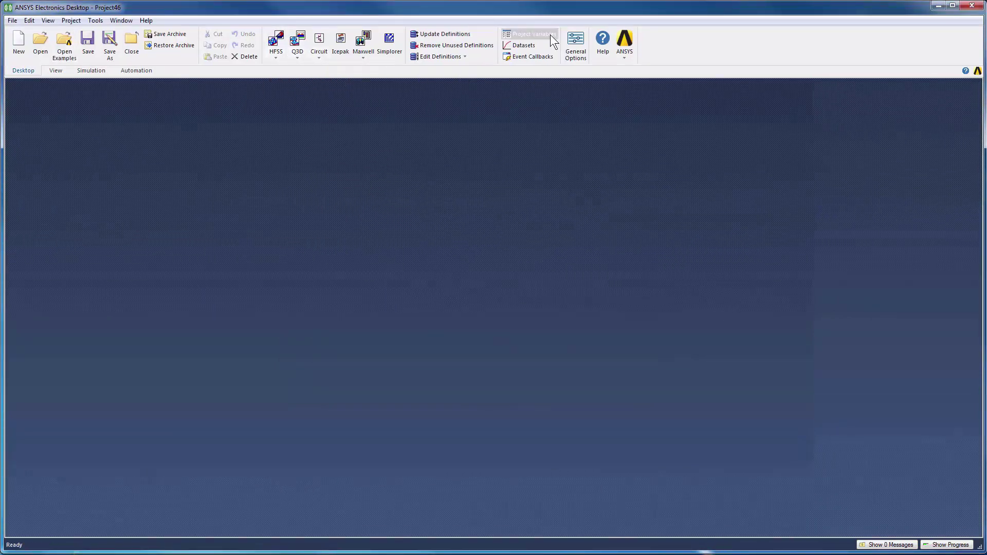
click(578, 47)
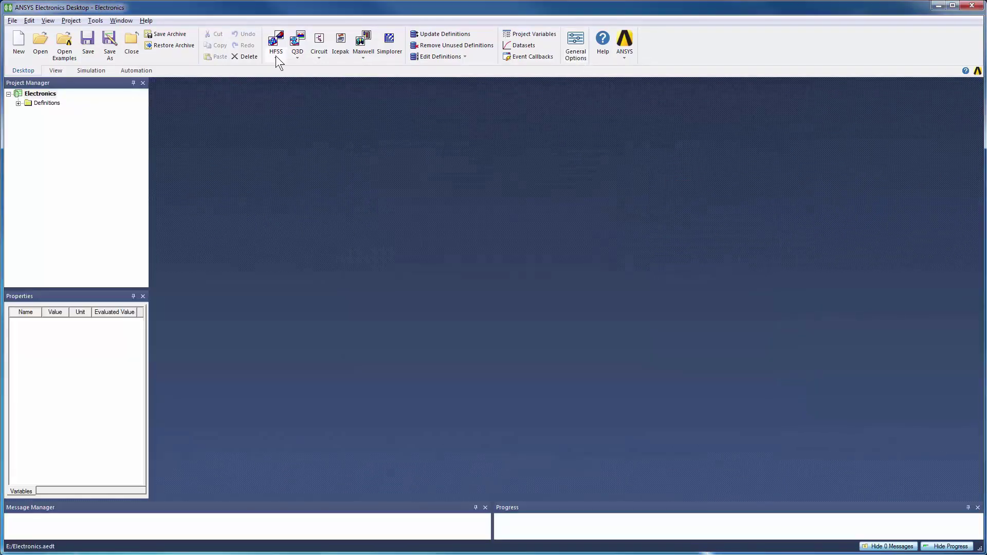
- Insert a new HFSS design, then view the Icepak and Maxwell 3D designs
click(276, 55)
click(289, 70)
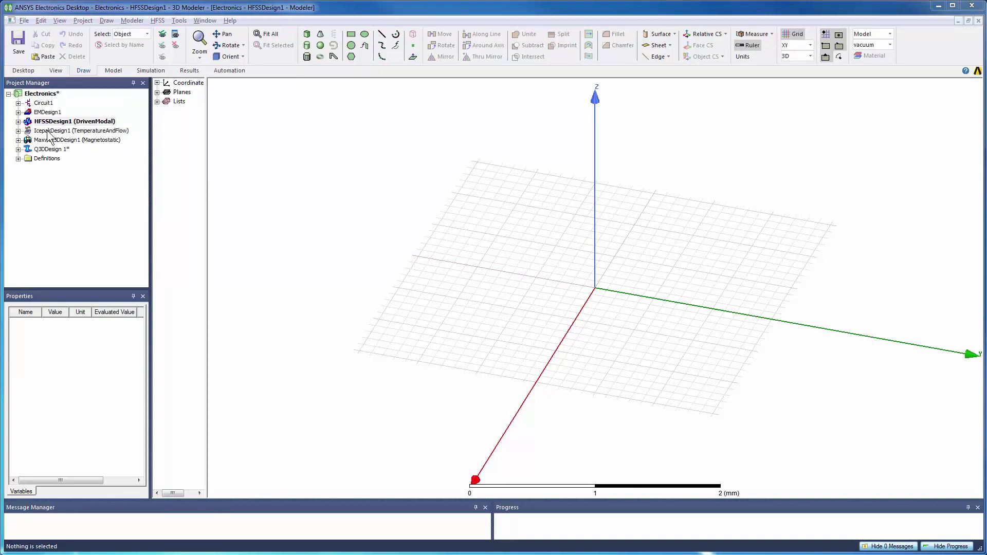
click(51, 131)
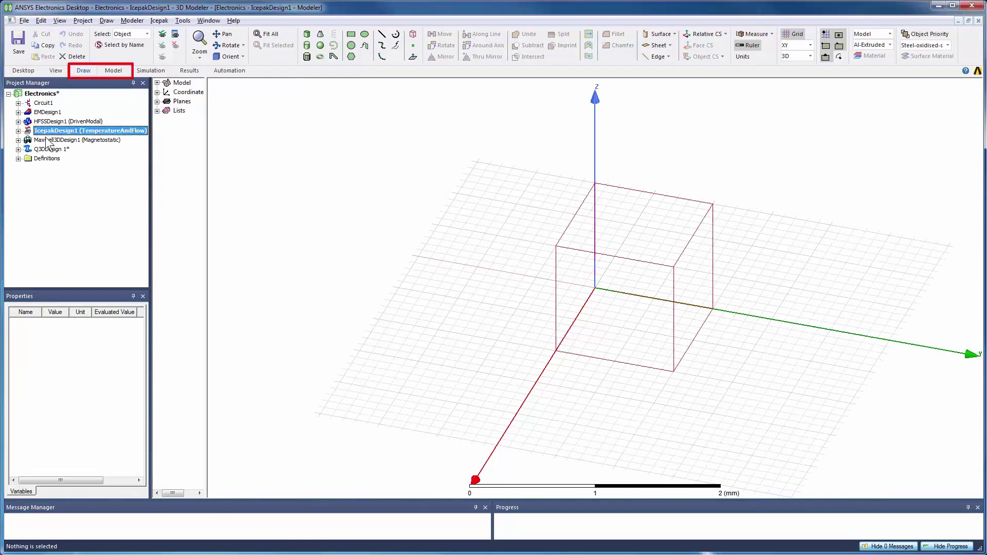
click(48, 141)
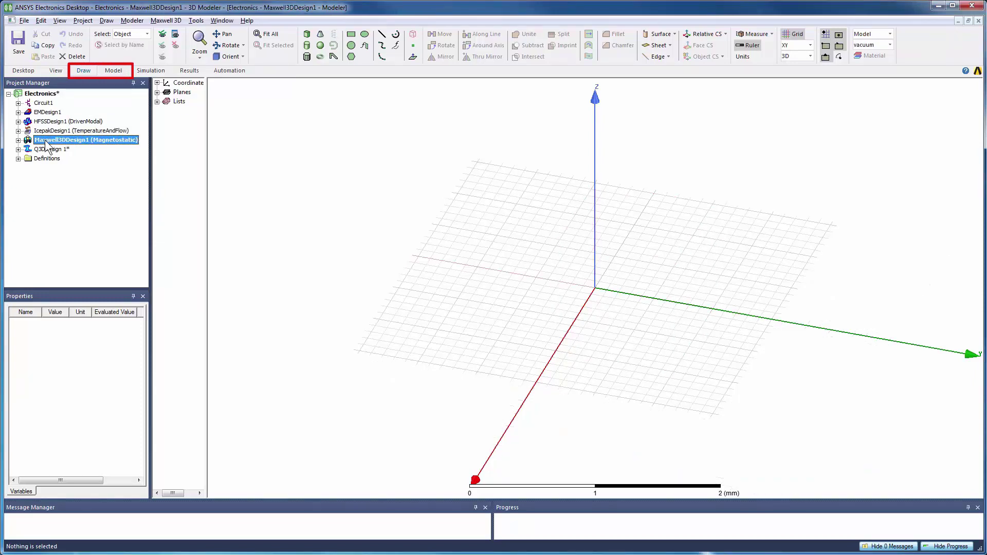
- Step through the Q3D, EMDesign1 and Circuit1 designs, ending on EMDesign1
click(48, 149)
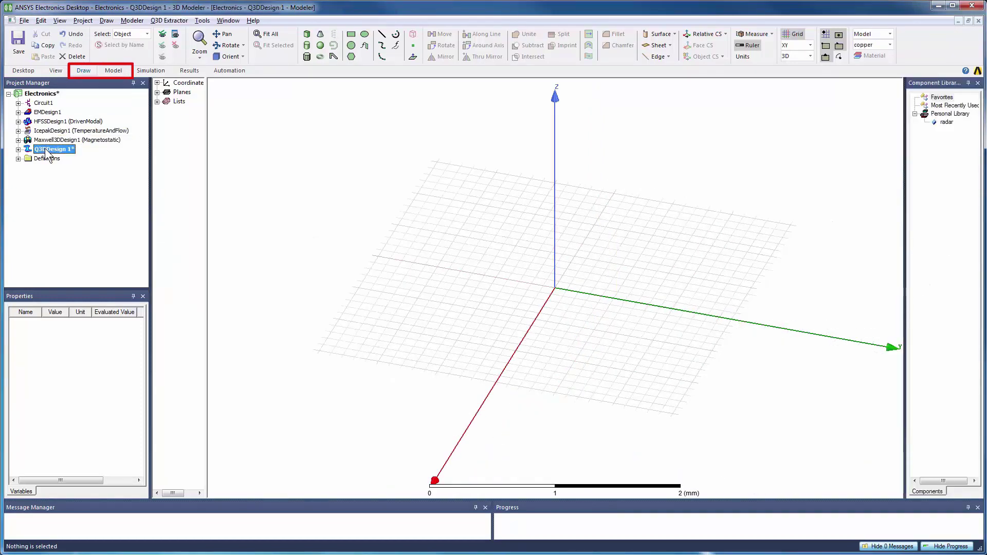
click(48, 112)
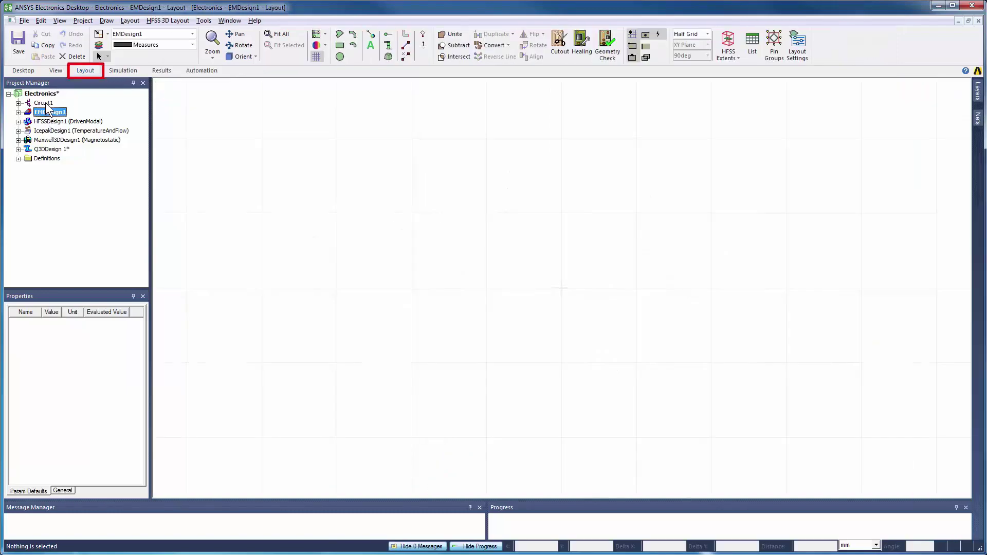
click(44, 103)
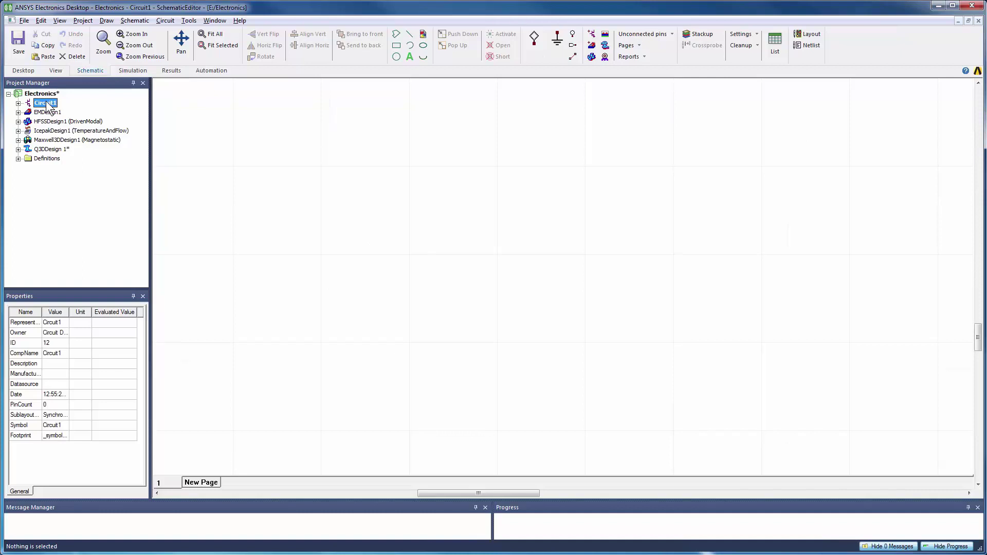
click(47, 112)
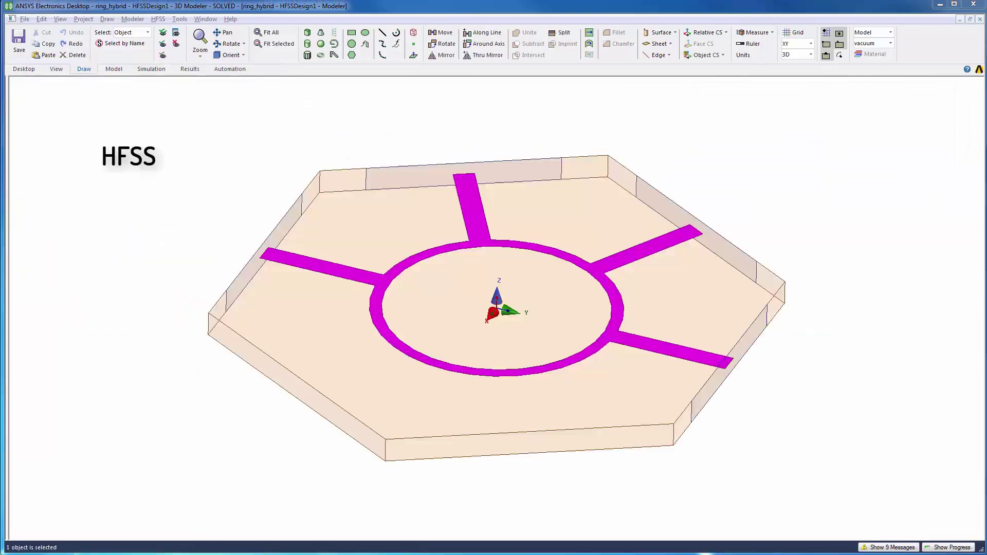
- Show the ring hybrid's Model commands and select everything in the LNA schematic
click(113, 69)
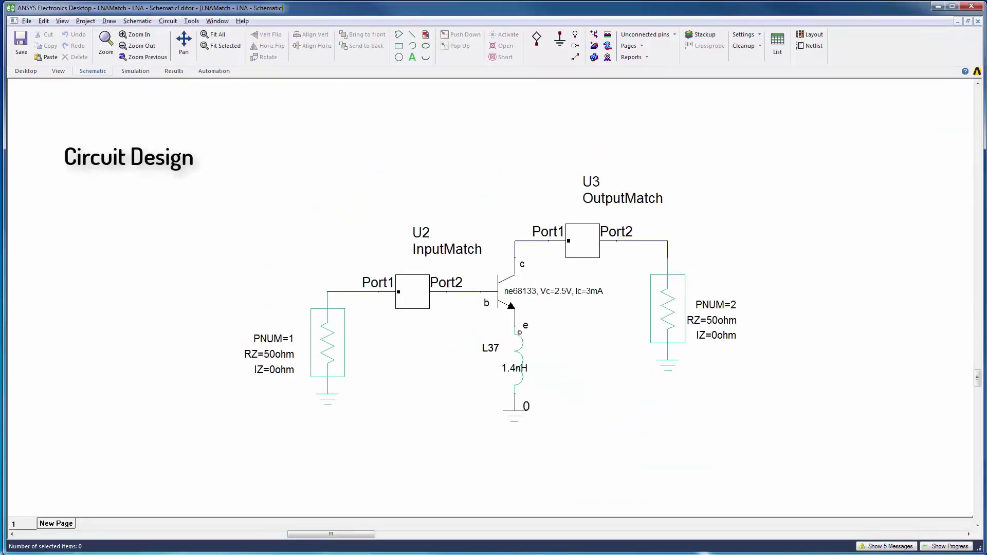
key(ctrl+a)
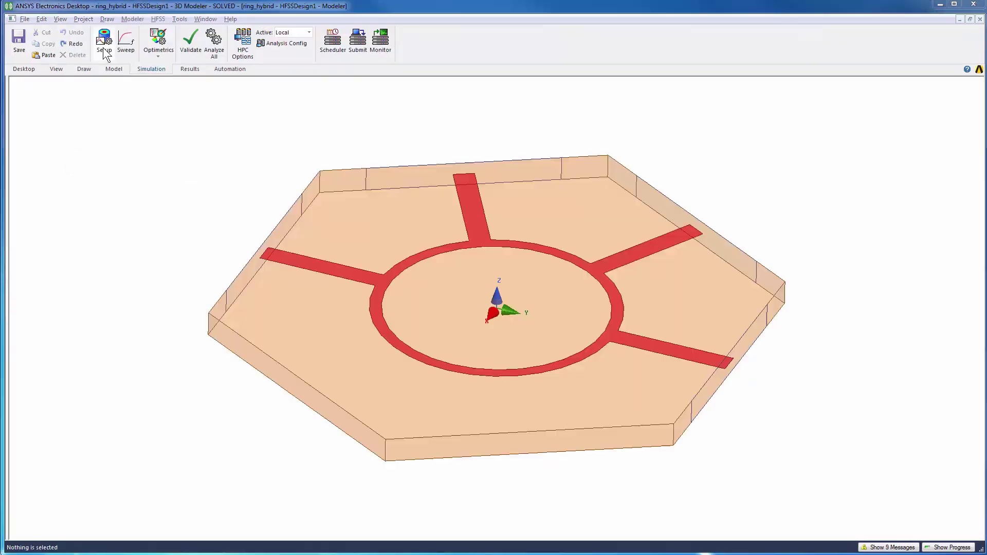
- Cancel the Driven Solution Setup, then list the Results tab's modal solution report types
click(105, 42)
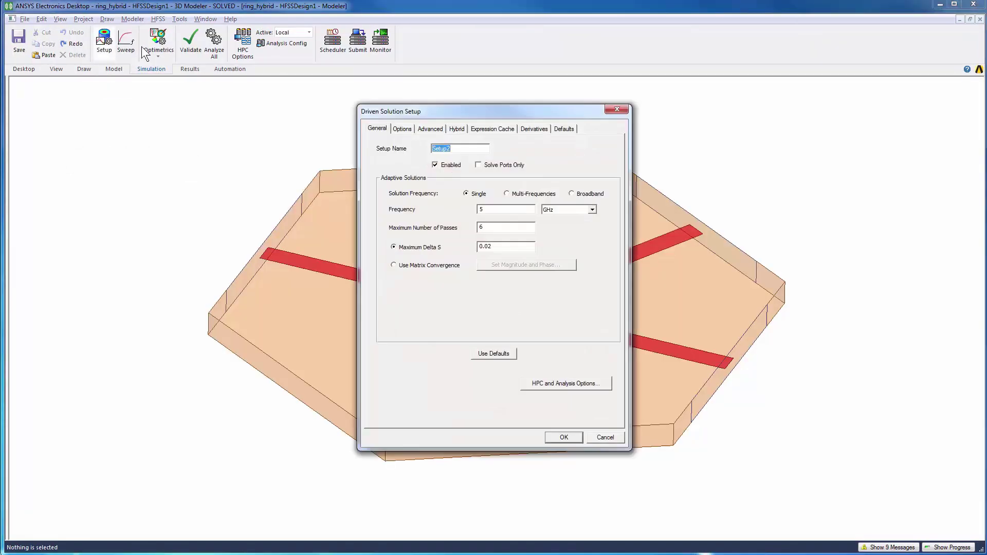
click(619, 110)
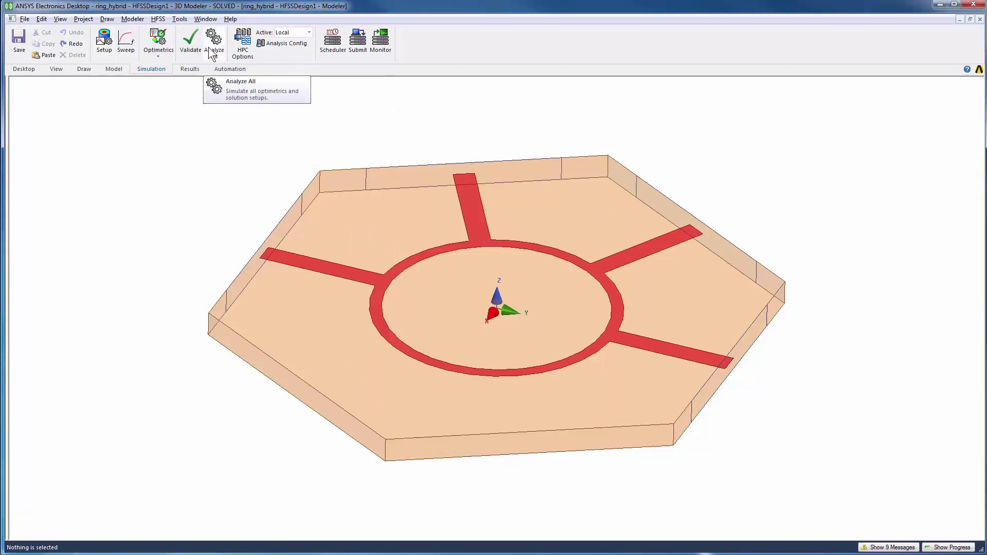
click(190, 68)
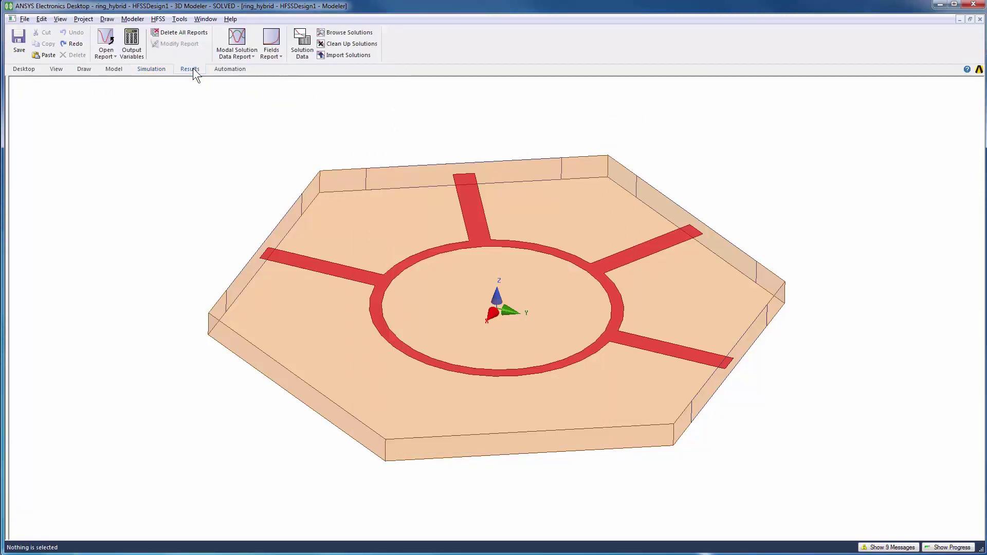
click(250, 56)
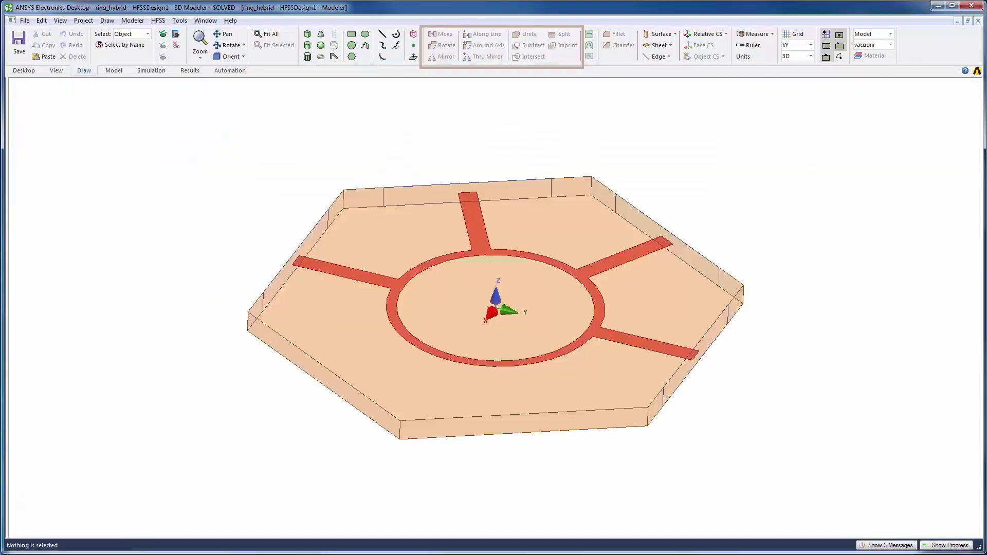
- Select all six model objects, dismiss HPC Options, and show the Optimetrics choices
key(ctrl+a)
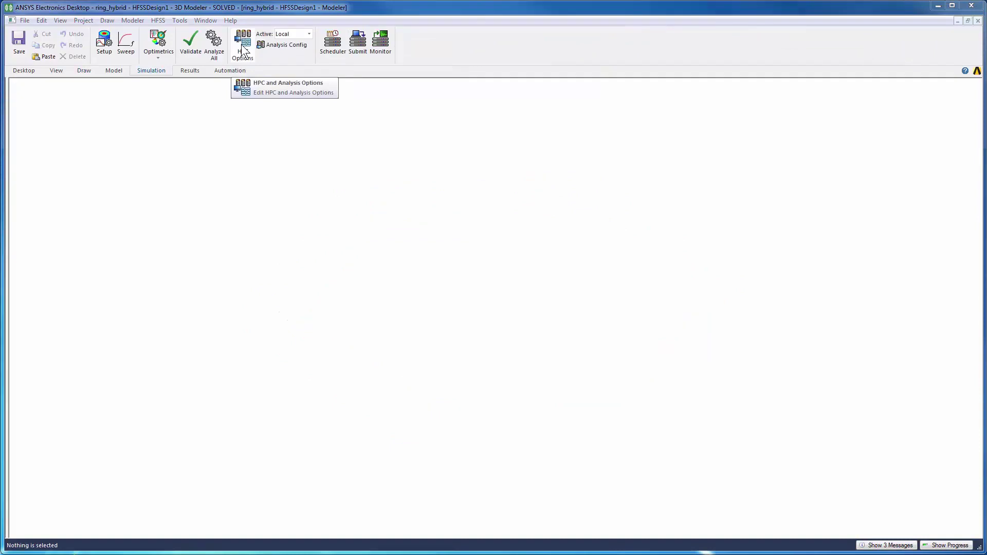
click(244, 52)
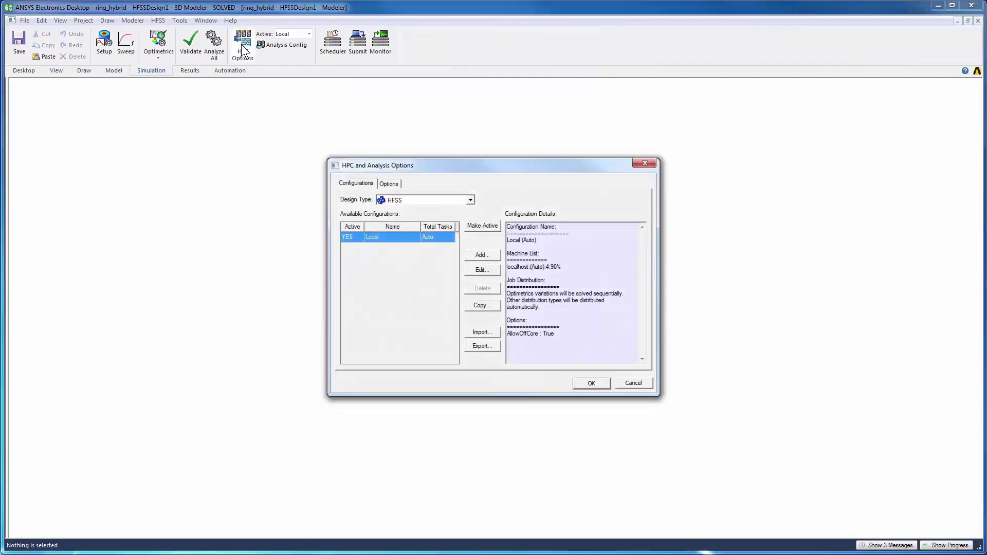
key(Escape)
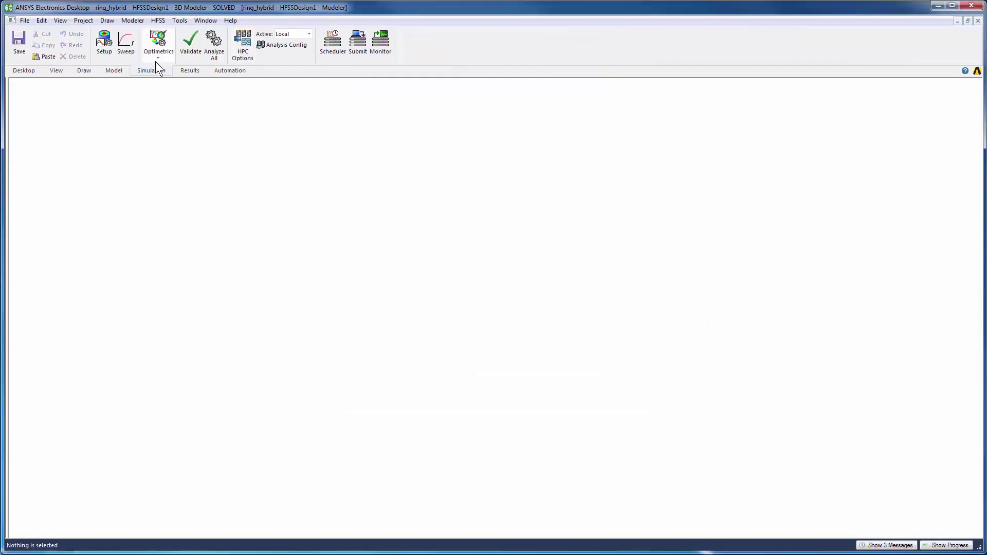
click(158, 58)
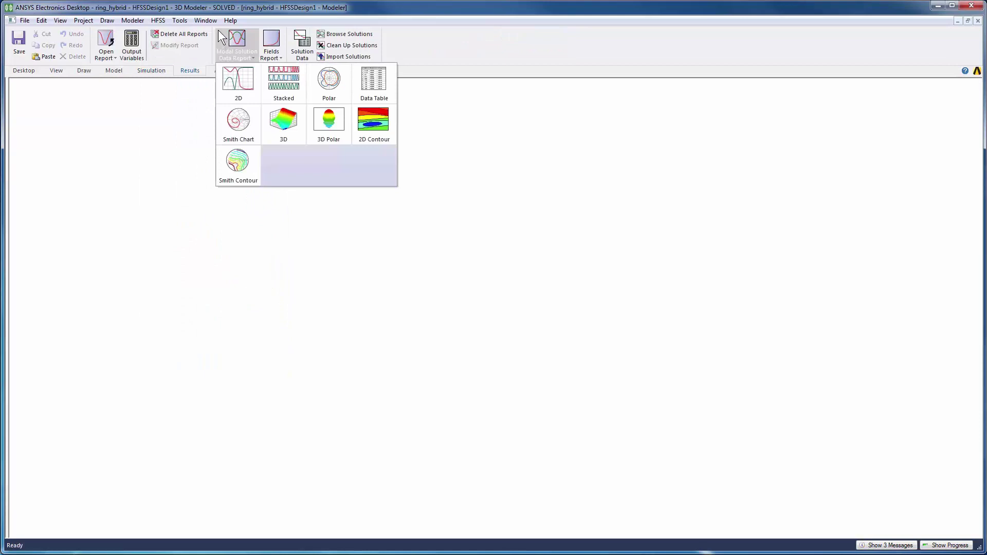
- Preview the Fields Report types, then switch to the Automation ribbon
click(274, 43)
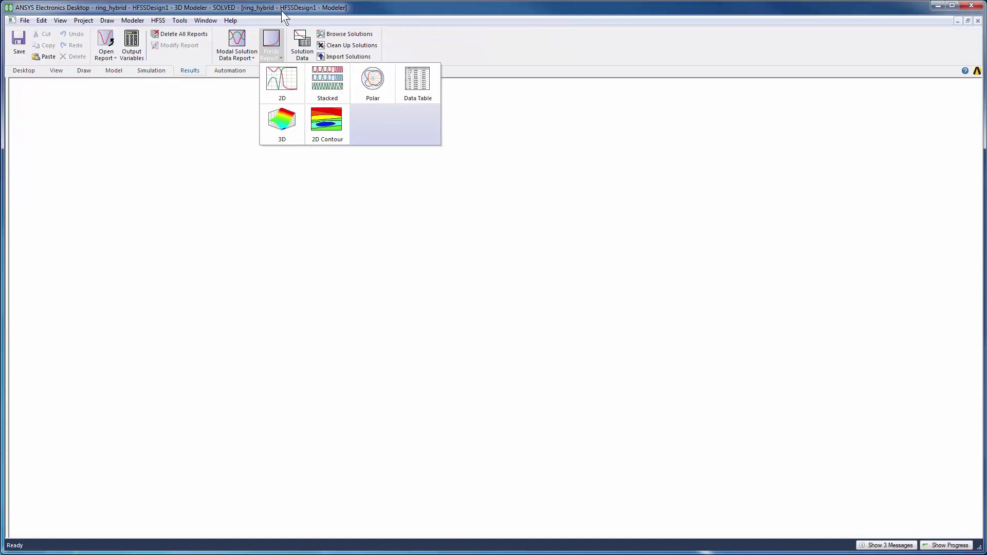
click(407, 45)
click(247, 71)
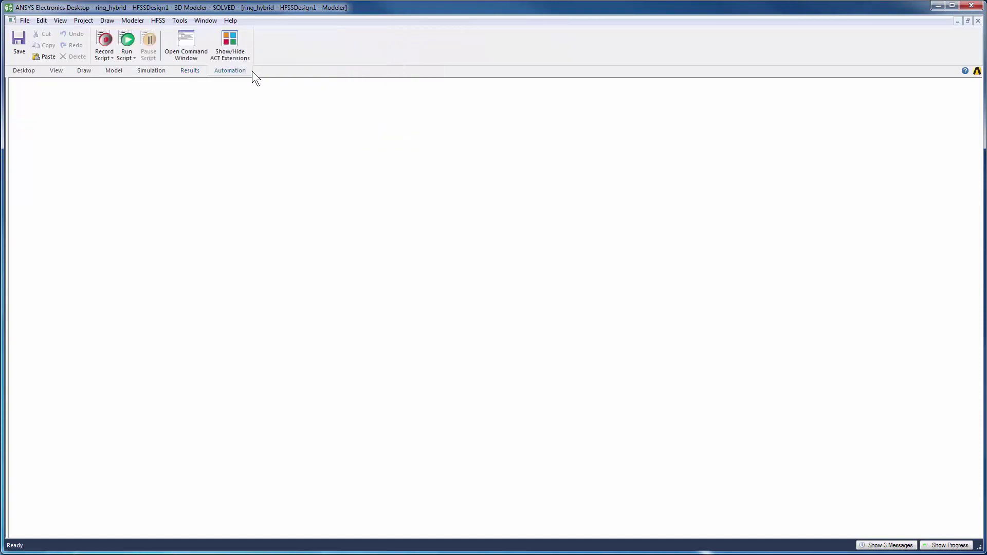